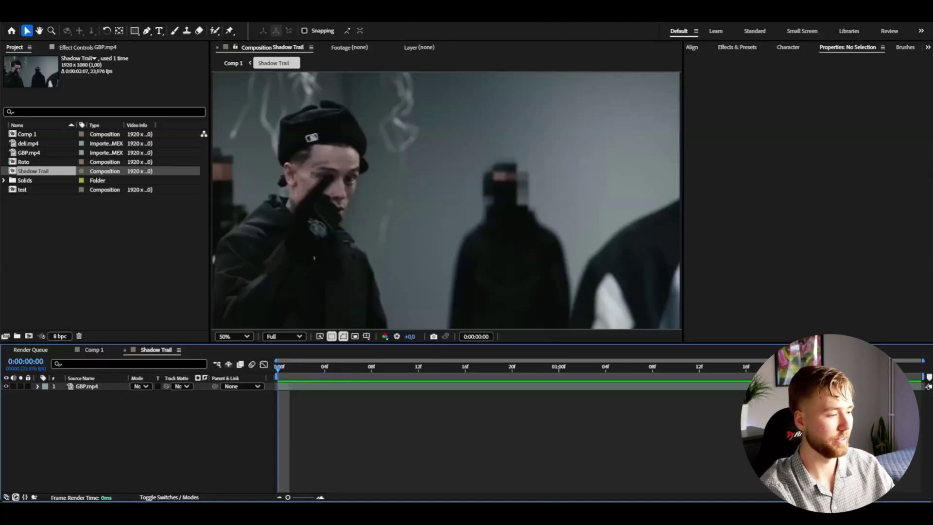
# Play the GBP.mp4 shot once to preview it, then stop playback.
pyautogui.press('space')
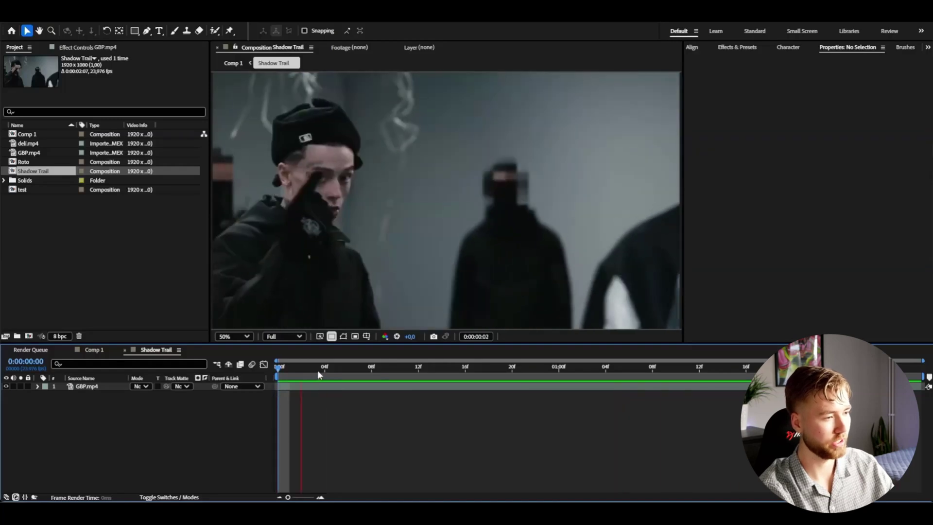
pyautogui.press('space')
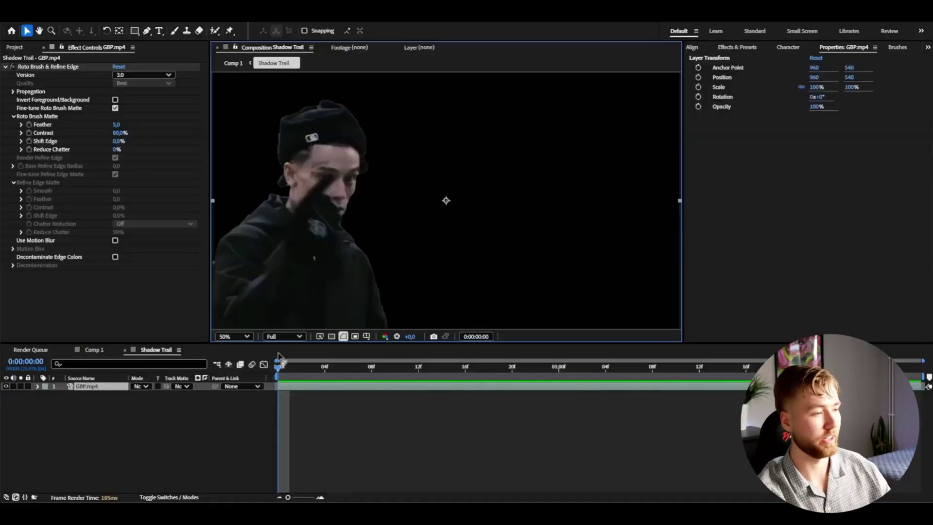
# Check the propagated Roto Brush matte, then duplicate the GBP.mp4 layer.
pyautogui.press('space')
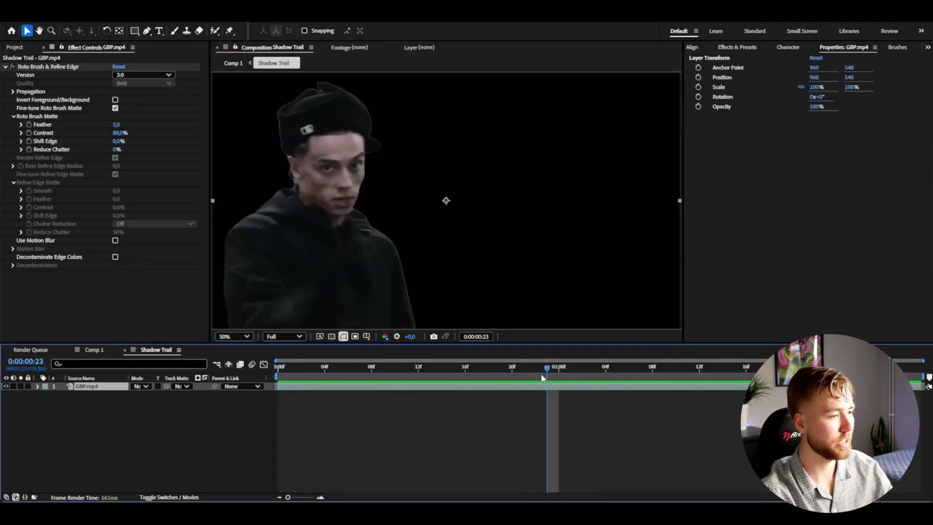
pyautogui.click(79, 439)
pyautogui.click(93, 389)
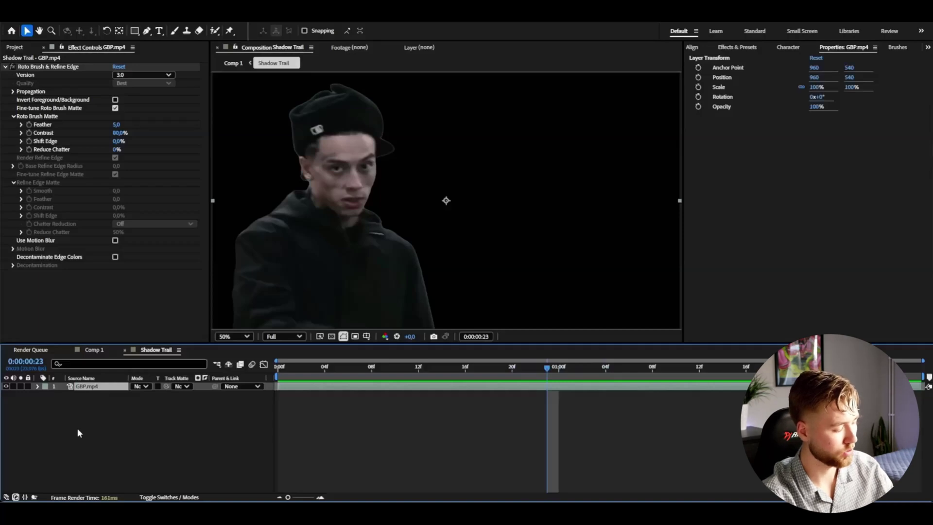
pyautogui.hotkey('ctrl', 'd')
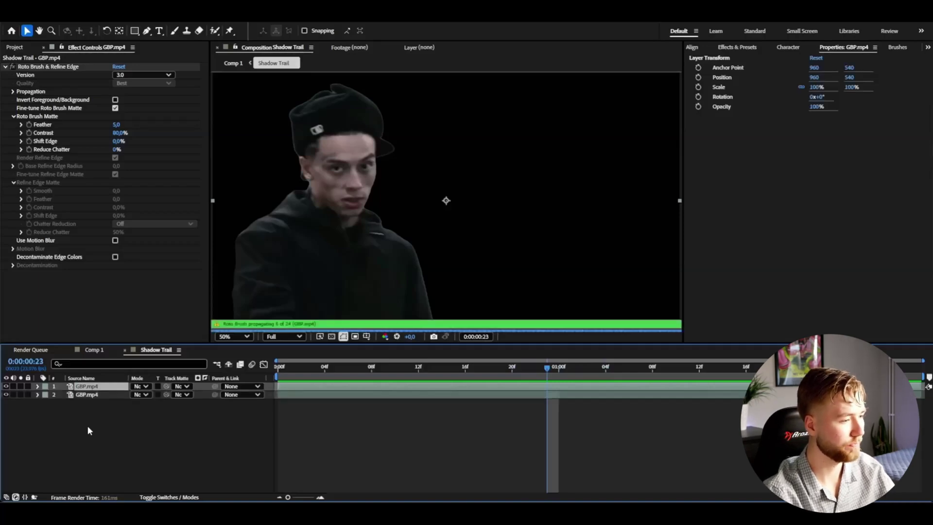
# Select the Roto Brush & Refine Edge effect on the lower GBP.mp4 copy.
pyautogui.click(87, 426)
pyautogui.click(78, 395)
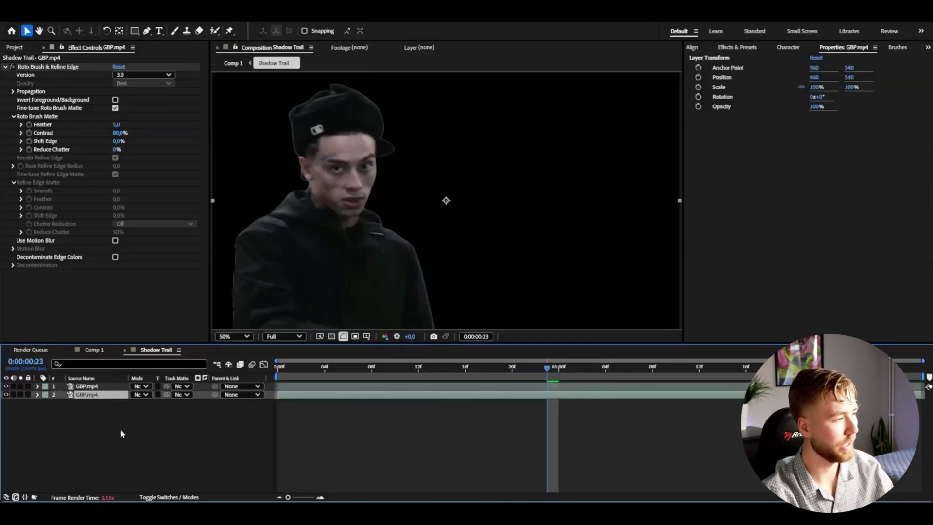
pyautogui.click(46, 68)
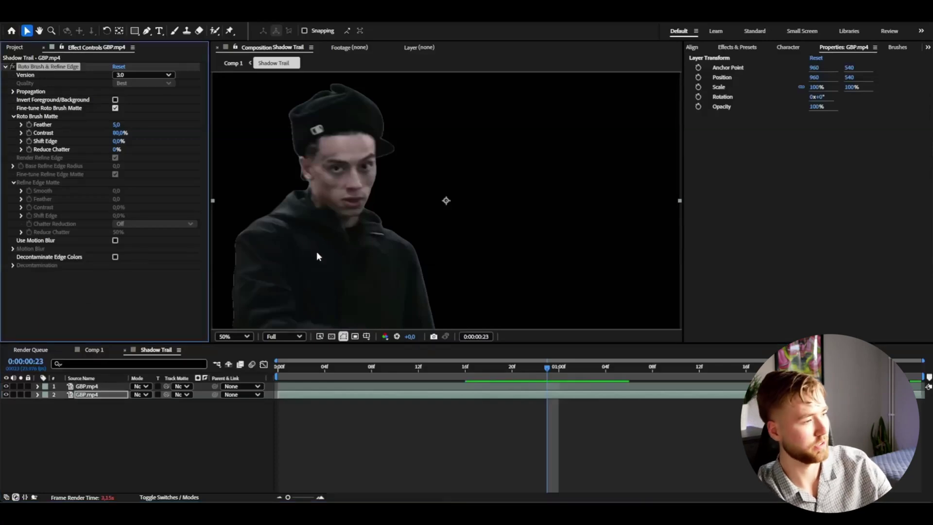
pyautogui.click(82, 391)
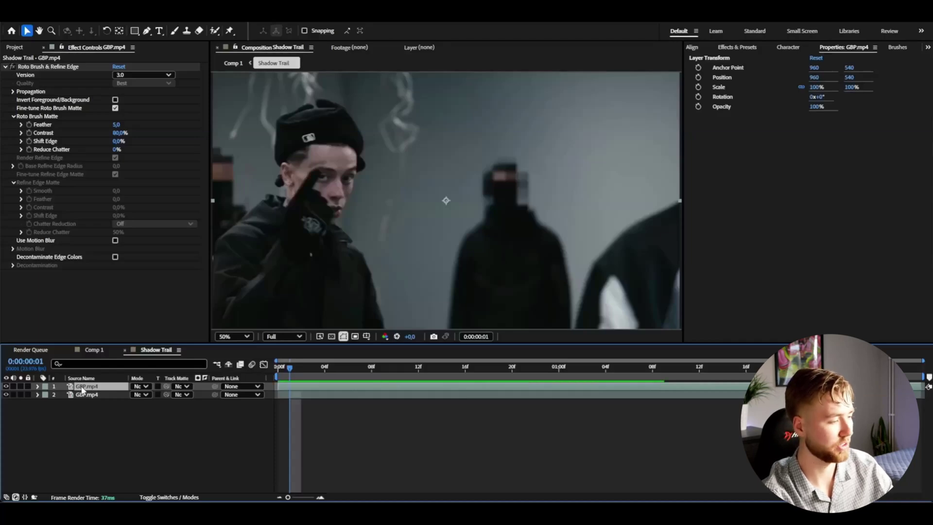
# Pre-compose the top GBP.mp4 layer into a new composition named 'roto'.
pyautogui.rightClick(82, 390)
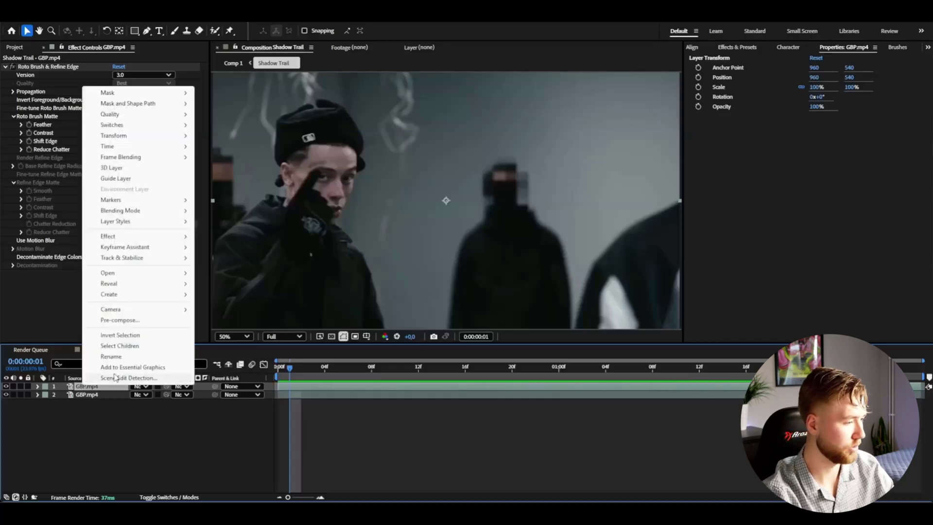
pyautogui.click(112, 319)
pyautogui.write('roto')
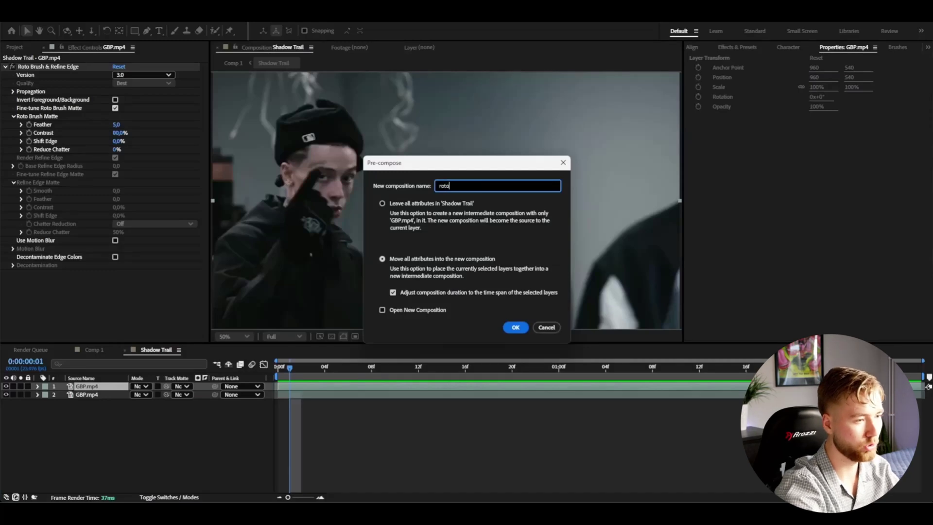
pyautogui.press('Return')
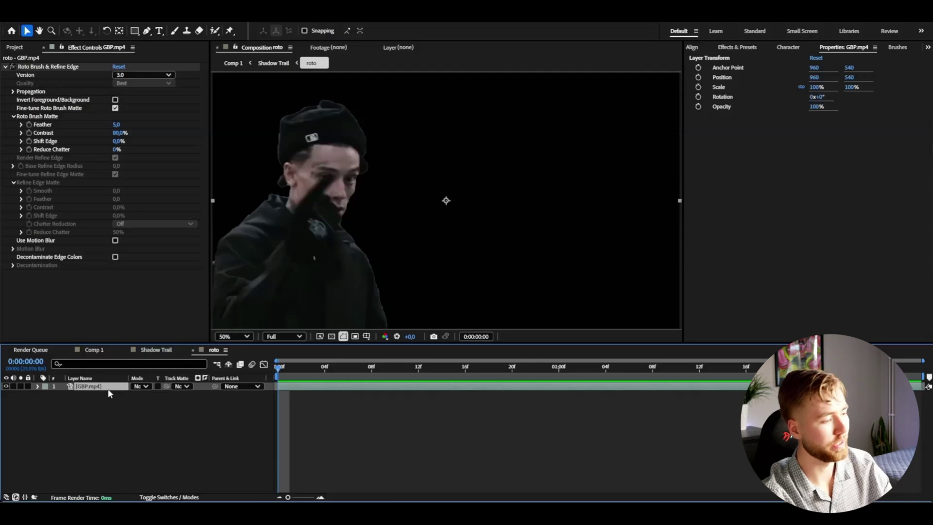
# Apply CC Threshold RGB with Red 38,2, Green 43,3 and Blue 33,1 thresholds.
pyautogui.hotkey('ctrl', 'space')
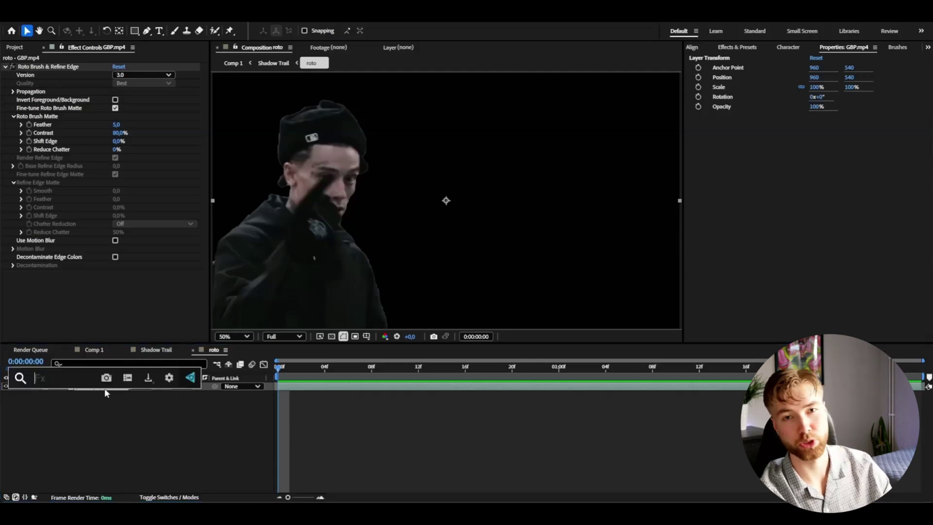
pyautogui.write('threshold rgb')
pyautogui.press('Return')
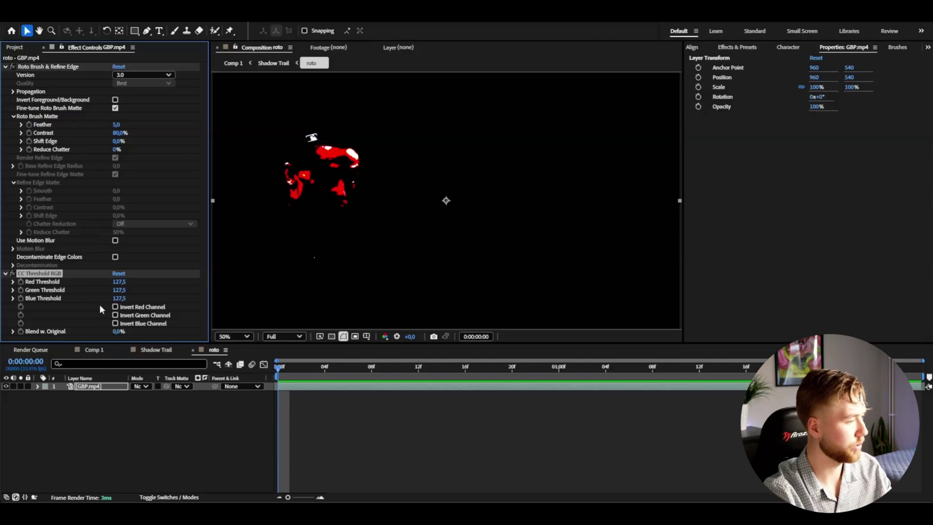
pyautogui.moveTo(121, 290)
pyautogui.mouseDown()
pyautogui.moveTo(102, 288)
pyautogui.moveTo(119, 298)
pyautogui.mouseUp()
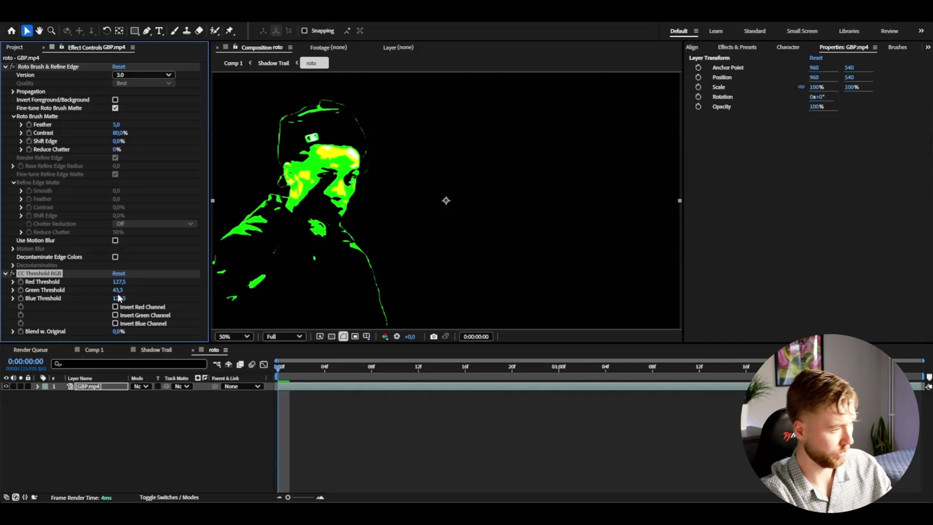
pyautogui.moveTo(118, 282); pyautogui.dragTo(101, 281)
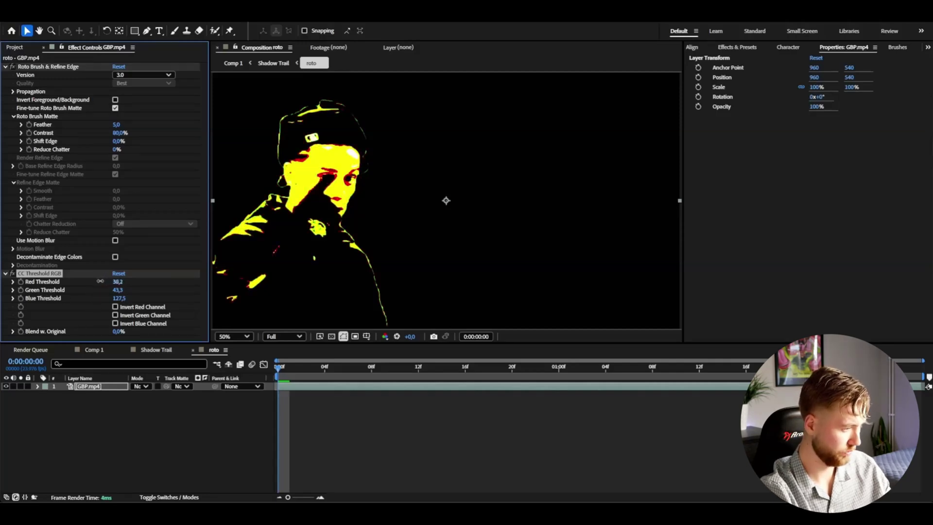
pyautogui.moveTo(119, 298); pyautogui.dragTo(101, 300)
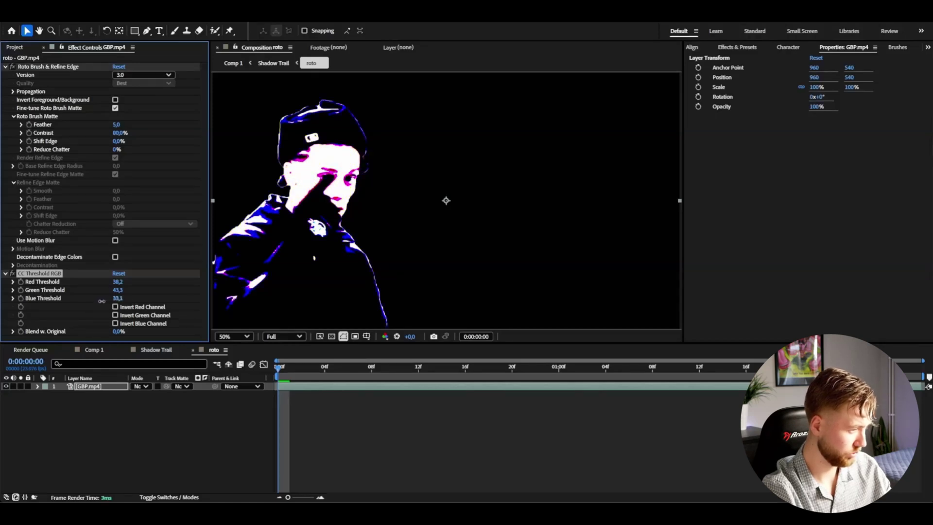
# Zoom and pan the preview to inspect the thresholded face.
pyautogui.scroll(2, 292, 156)
pyautogui.press('h')
pyautogui.moveTo(357, 289); pyautogui.dragTo(378, 232)
pyautogui.press('v')
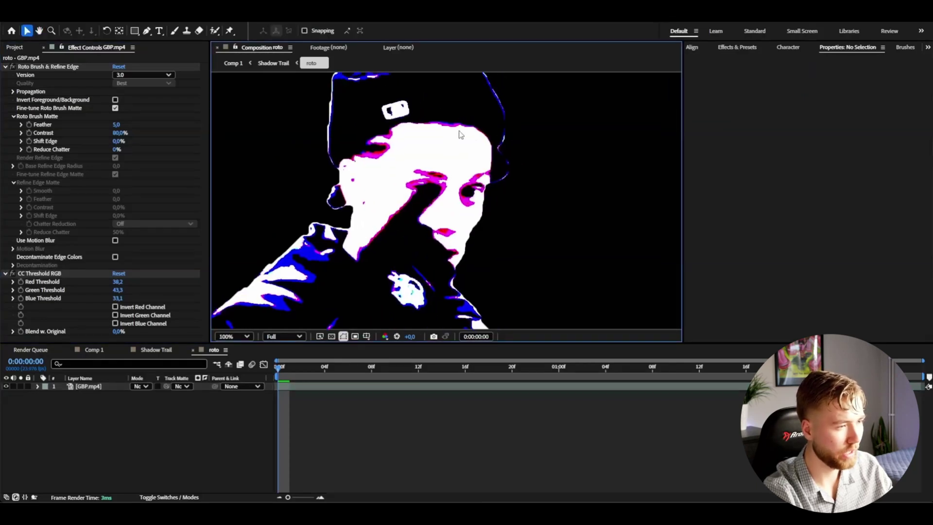
pyautogui.scroll(4, 474, 135)
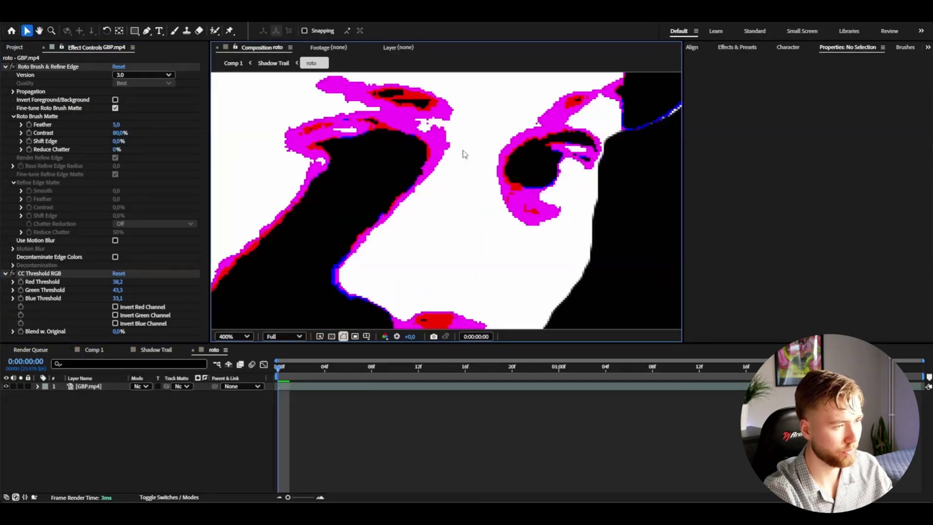
pyautogui.scroll(-4, 389, 223)
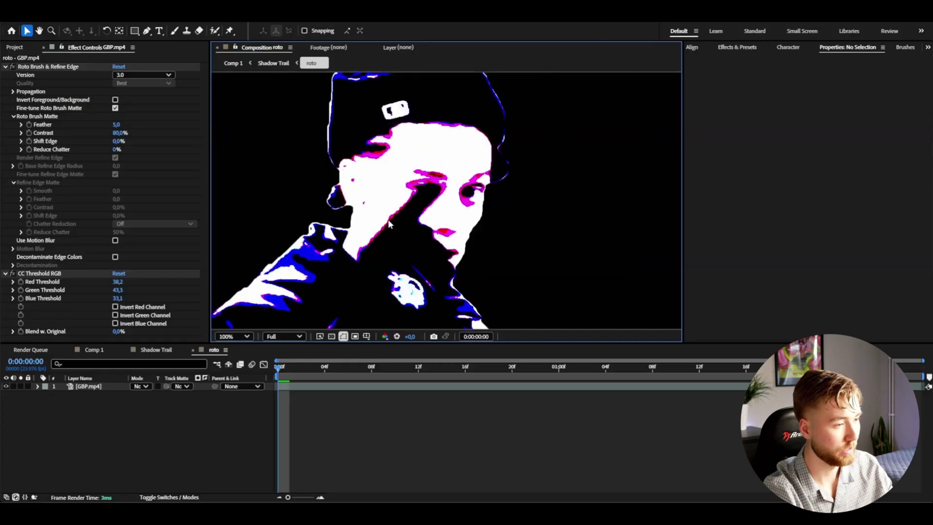
pyautogui.scroll(-2, 389, 224)
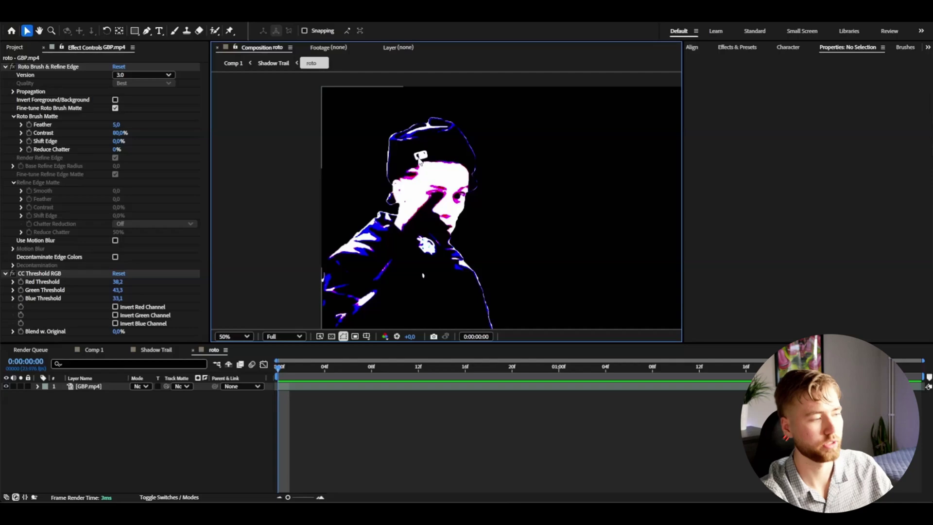
# In Shadow Trail, blend the roto layer with Overlay and zoom the viewer out.
pyautogui.click(154, 349)
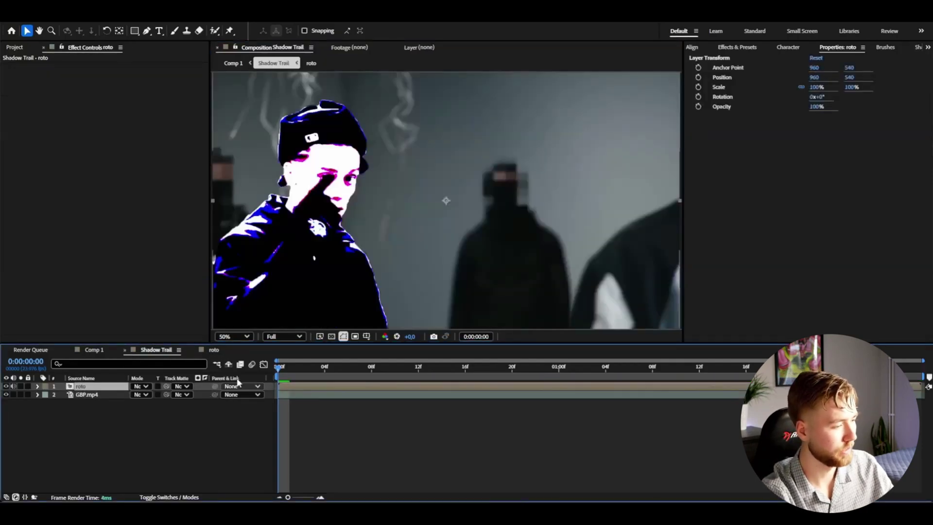
pyautogui.click(48, 468)
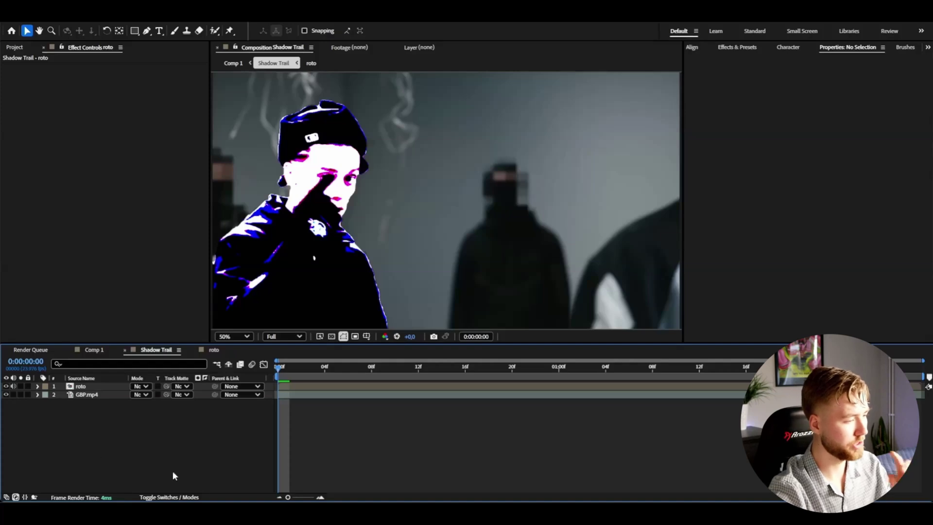
pyautogui.click(140, 386)
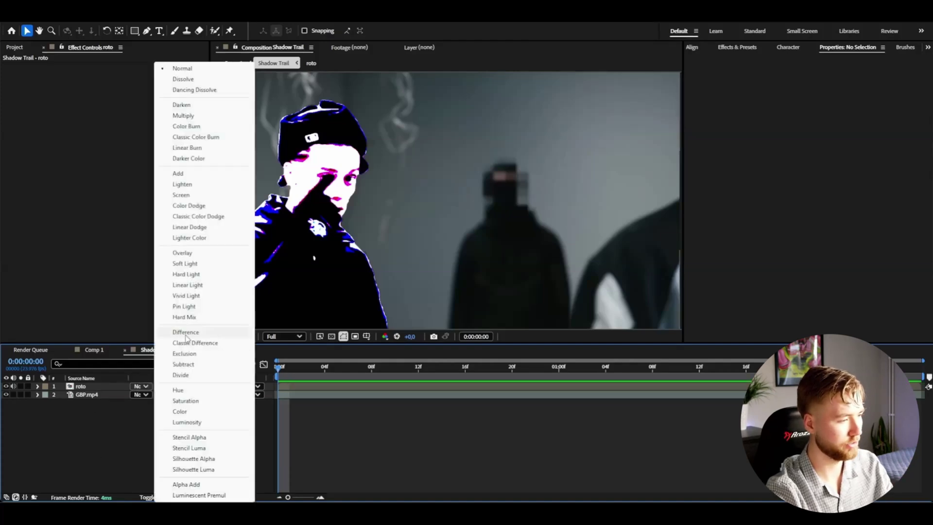
pyautogui.click(184, 255)
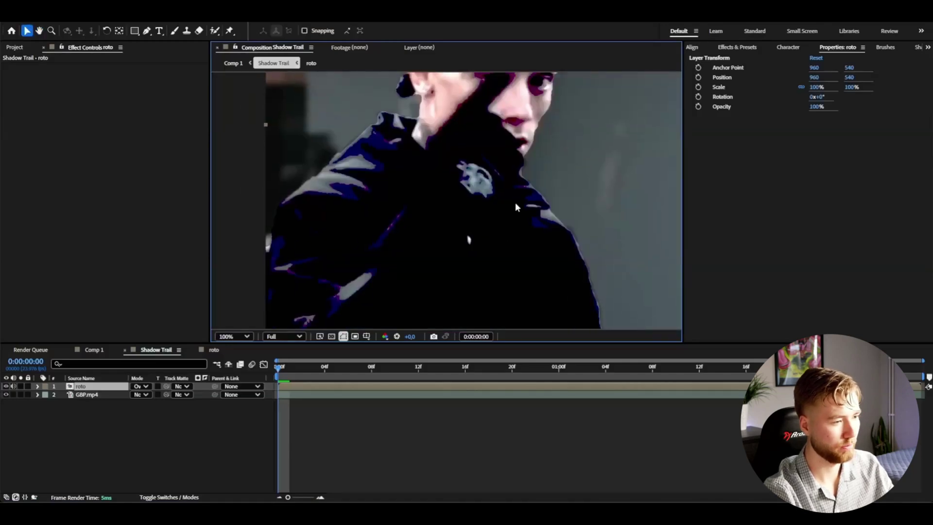
pyautogui.scroll(-2, 519, 258)
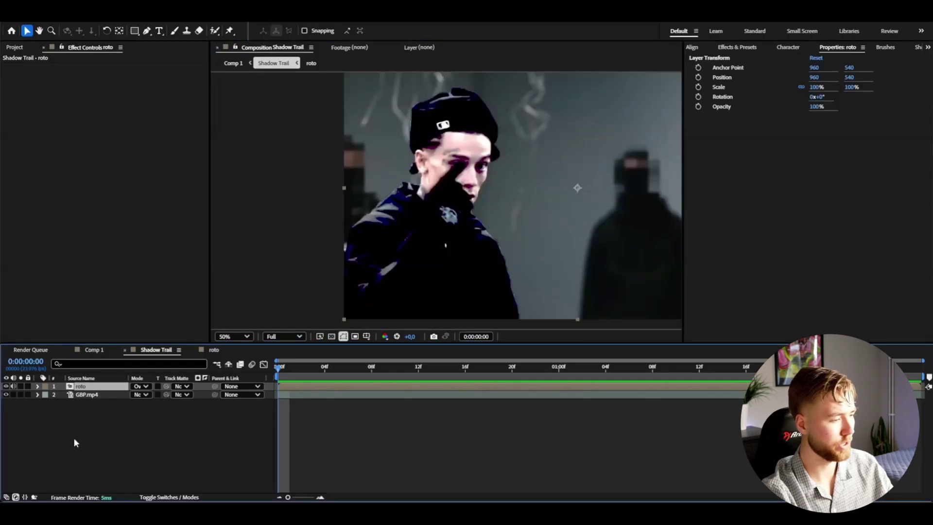
# Add Pixel Motion Blur with Shutter Angle 2000 and 20 Shutter Samples.
pyautogui.hotkey('ctrl', 'space')
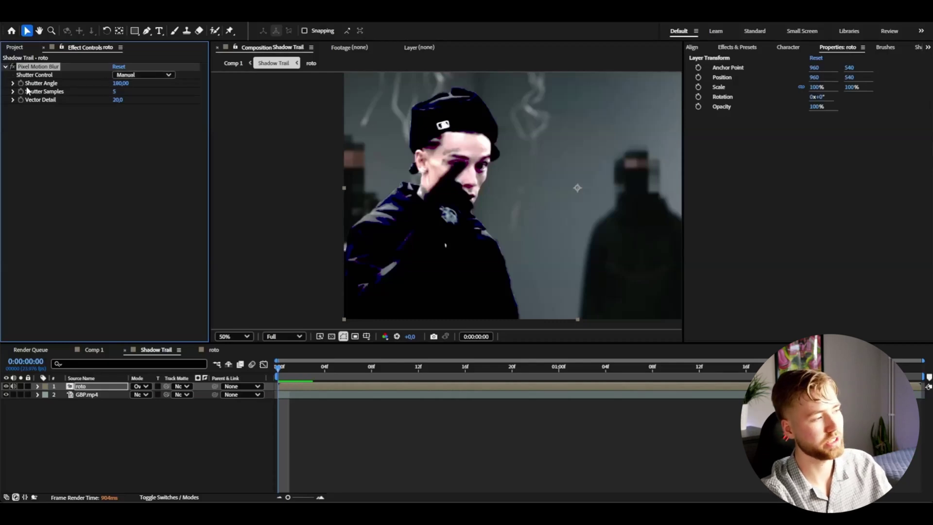
pyautogui.write('000')
pyautogui.press('Tab')
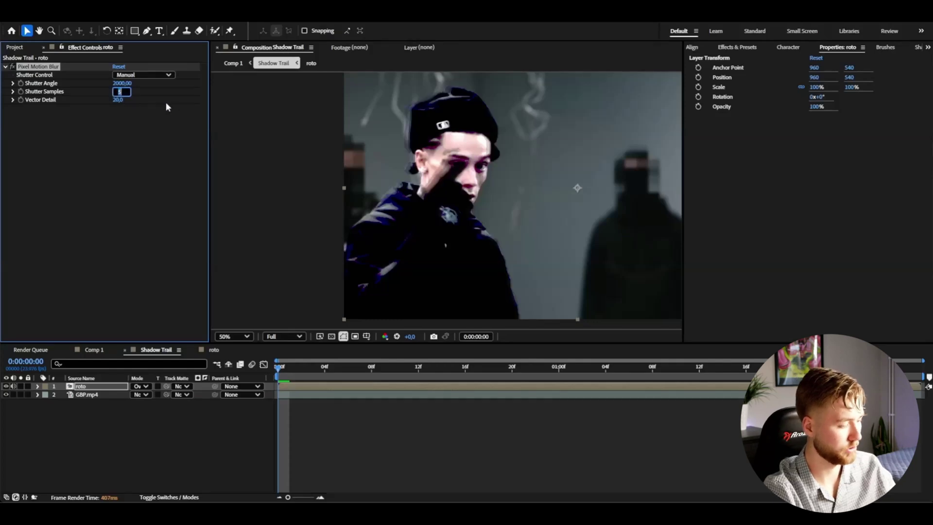
pyautogui.press('Return')
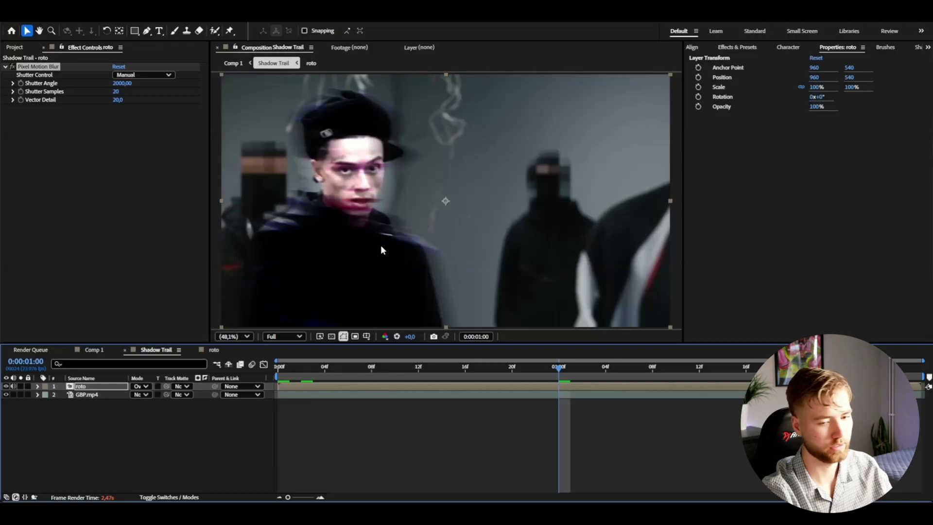
# Add an Echo effect to the roto layer.
pyautogui.click(86, 388)
pyautogui.hotkey('ctrl', 'space')
pyautogui.write('echo')
pyautogui.press('Return')
# Set Echo Time to -0,050 and Number of Echoes to 15.
pyautogui.click(121, 116)
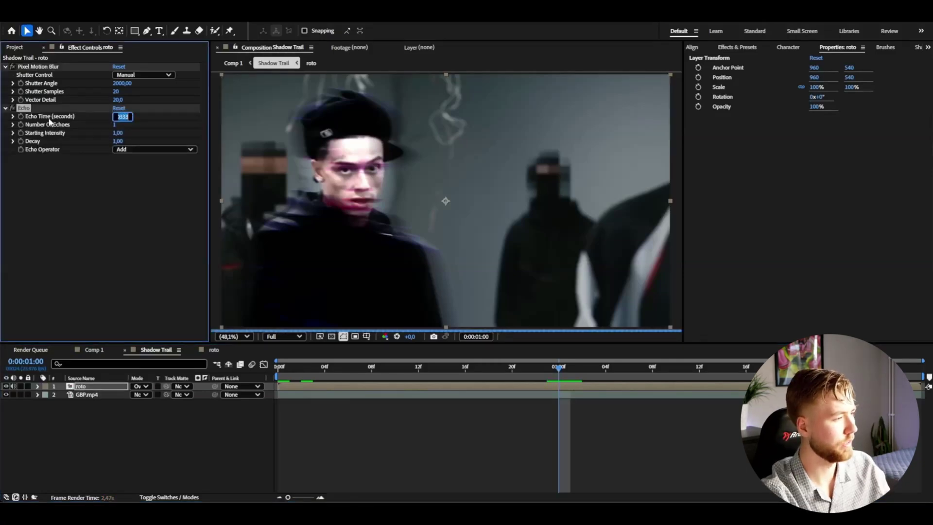
pyautogui.click(130, 117)
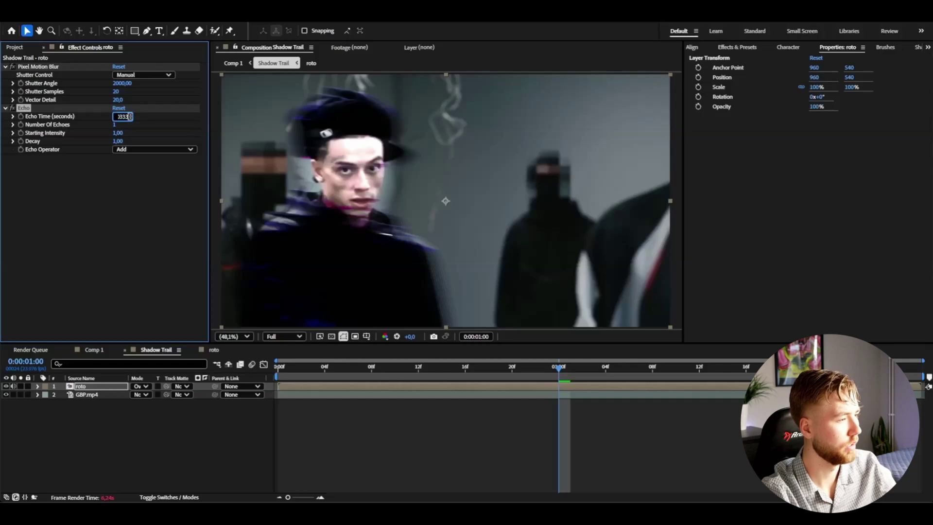
pyautogui.press('BackSpace')
pyautogui.press('BackSpace')
pyautogui.press('BackSpace')
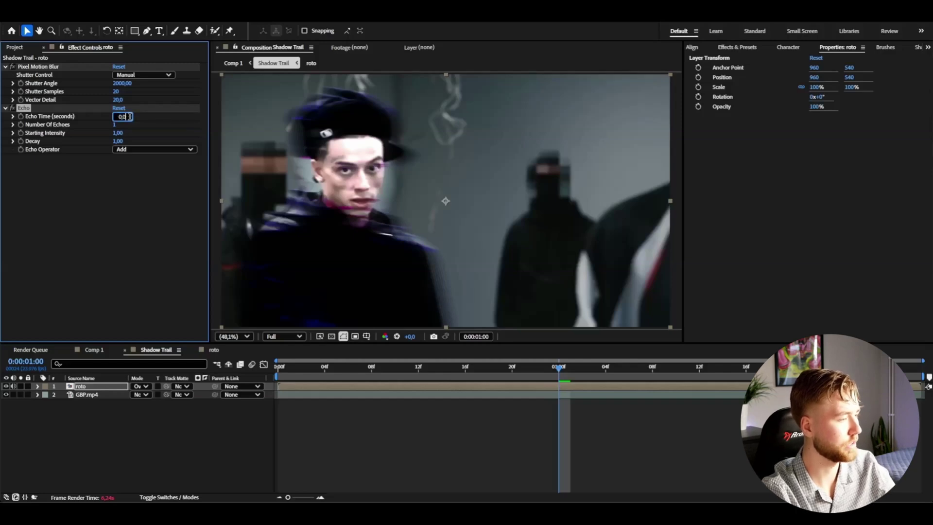
pyautogui.write('5')
pyautogui.press('Return')
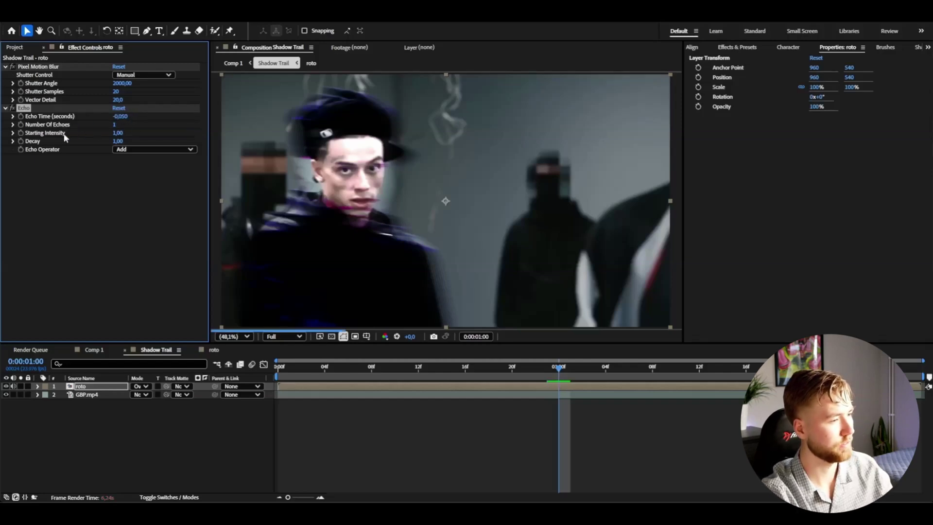
pyautogui.click(117, 125)
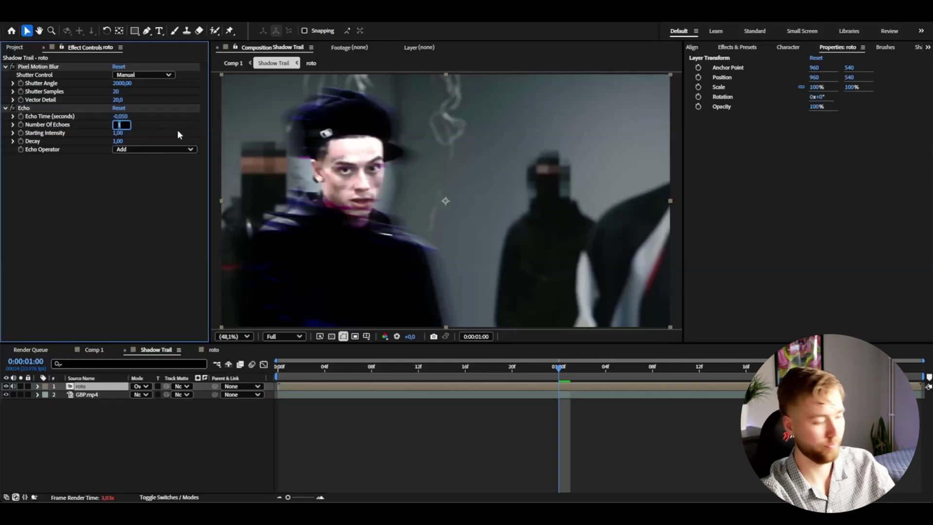
pyautogui.write('15')
pyautogui.press('Return')
# Set Echo Decay to 0,75 and the Echo Operator to Screen.
pyautogui.click(118, 141)
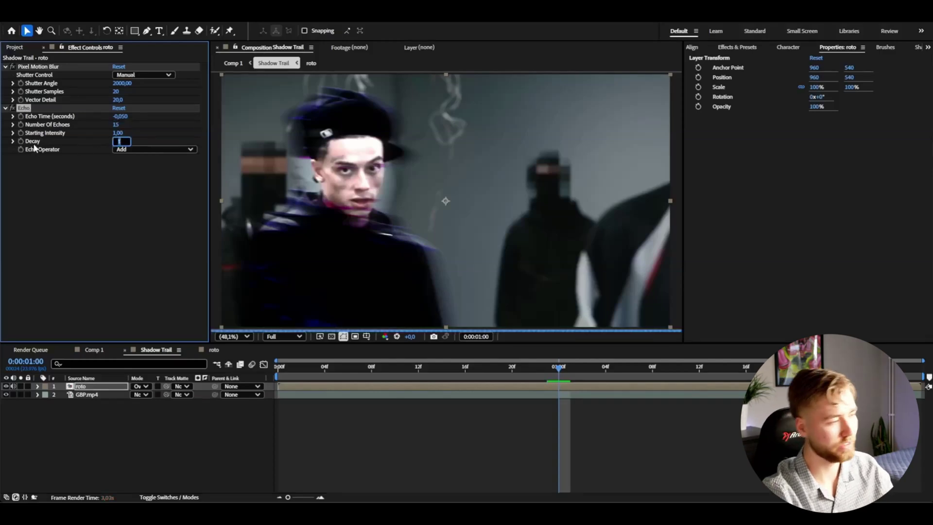
pyautogui.write('0,75')
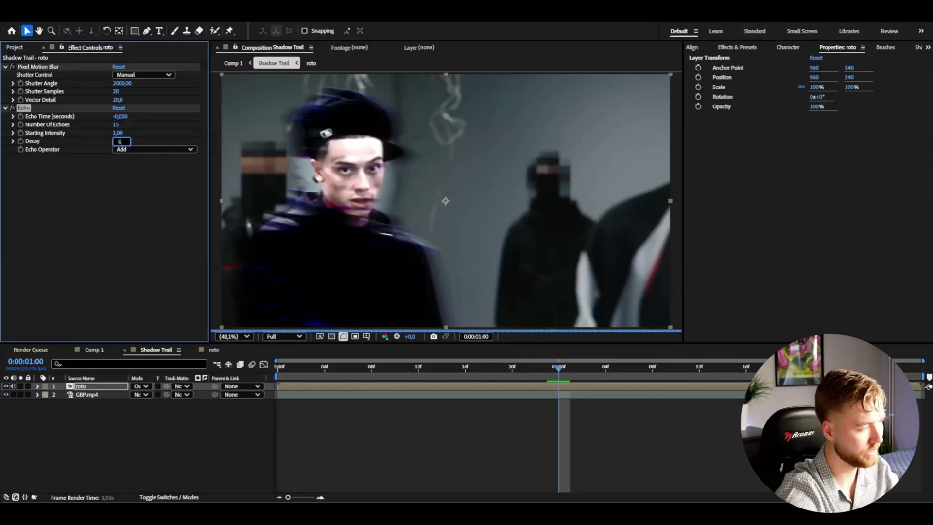
pyautogui.press('Return')
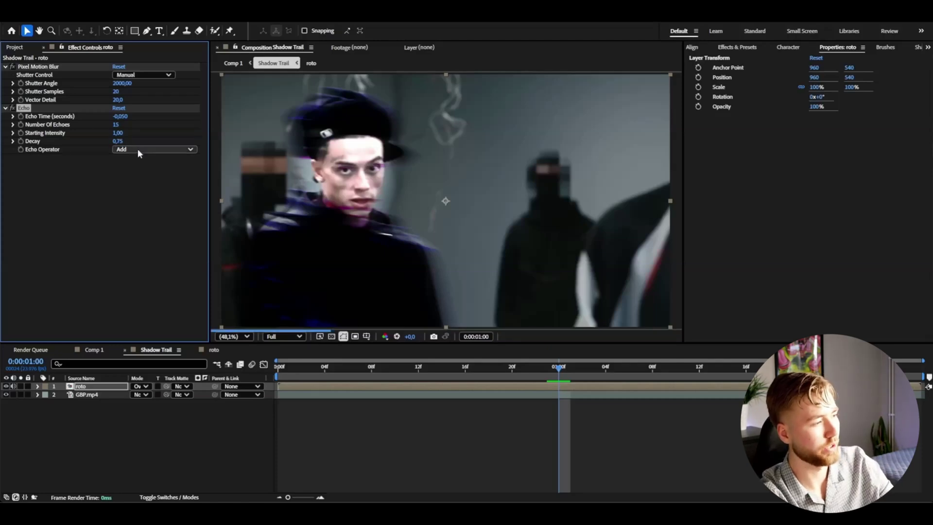
pyautogui.click(136, 149)
pyautogui.click(138, 192)
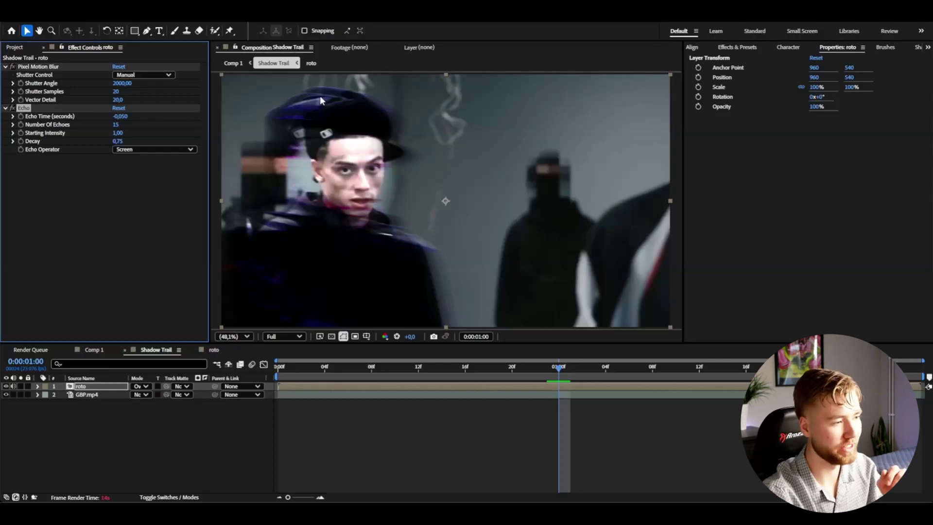
pyautogui.moveTo(573, 198); pyautogui.dragTo(587, 282)
pyautogui.press('v')
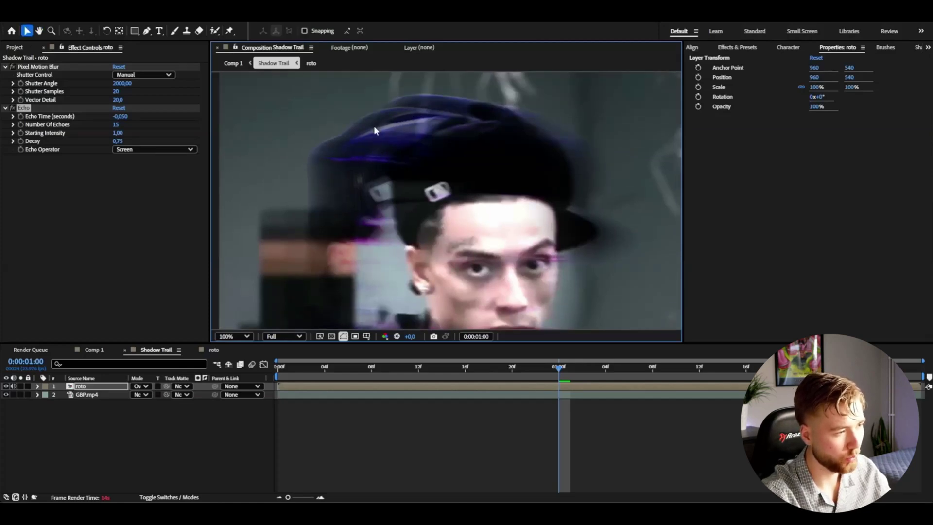
pyautogui.press('h')
pyautogui.moveTo(425, 248); pyautogui.dragTo(416, 121)
pyautogui.press('v')
pyautogui.press('h')
pyautogui.moveTo(417, 280); pyautogui.dragTo(494, 171)
pyautogui.press('v')
pyautogui.press('h')
pyautogui.moveTo(490, 204); pyautogui.dragTo(430, 234)
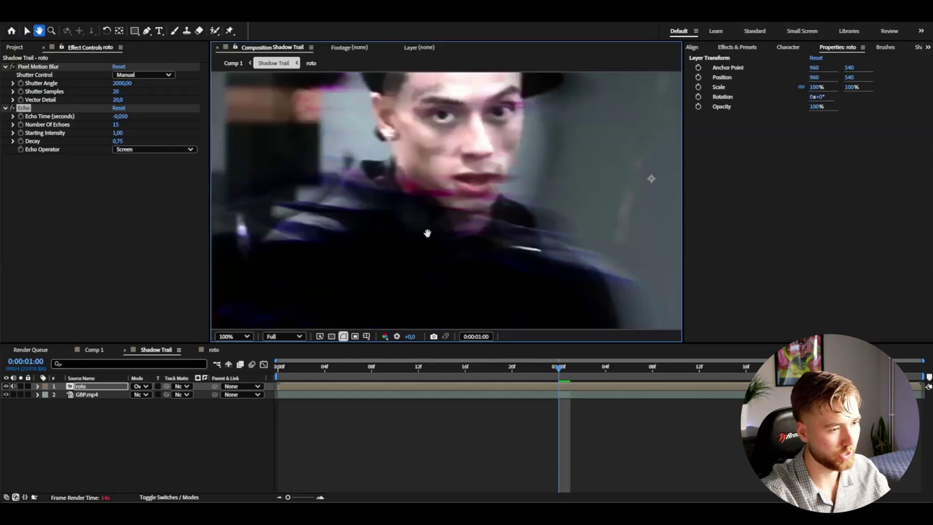
pyautogui.press('v')
pyautogui.press(',')
pyautogui.press(',')
pyautogui.press(',')
pyautogui.press(',')
pyautogui.click(74, 413)
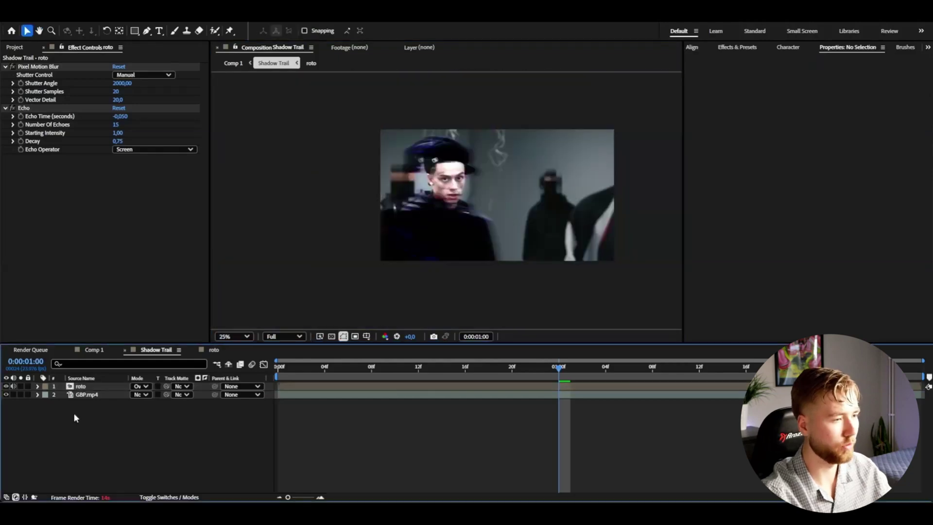
pyautogui.click(80, 386)
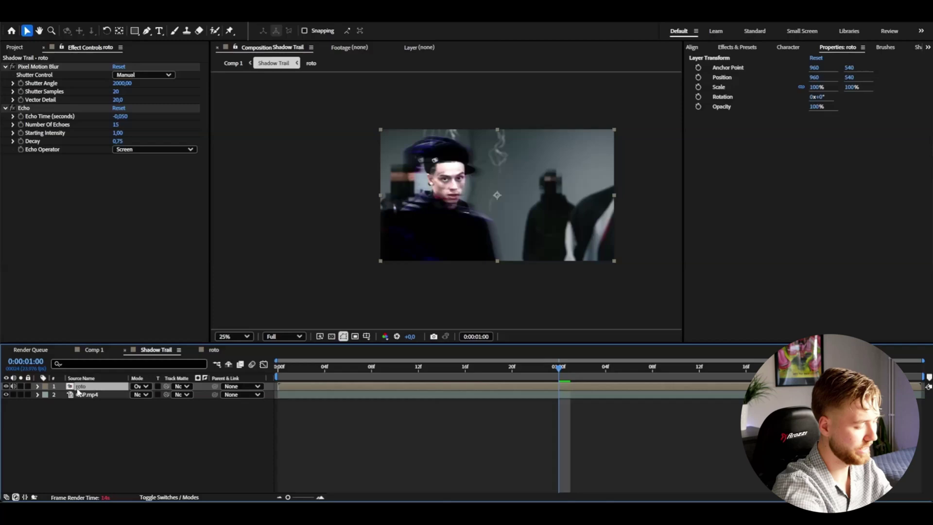
# Add an adjustment layer with Curves bent into an S-shaped contrast curve.
pyautogui.hotkey('ctrl', 'alt', 'y')
pyautogui.press('Home')
pyautogui.hotkey('ctrl', 'space')
pyautogui.write('curv')
pyautogui.press('Return')
pyautogui.moveTo(52, 199); pyautogui.dragTo(53, 200)
pyautogui.moveTo(109, 140); pyautogui.dragTo(109, 132)
pyautogui.click(108, 389)
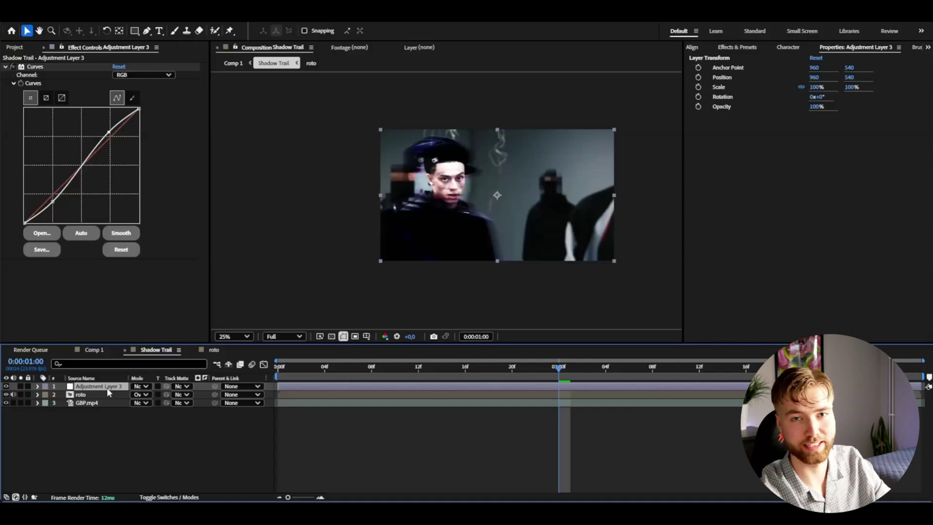
# Apply Deep Glow 2 to the adjustment layer with Glow Mode set to Lens Iris.
pyautogui.hotkey('ctrl', 'space')
pyautogui.write('deep glow')
pyautogui.press('Return')
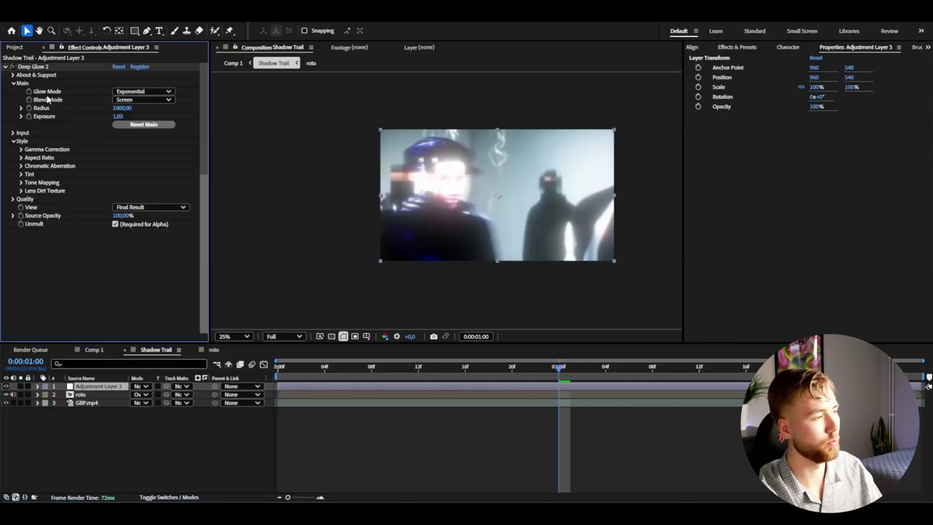
pyautogui.click(123, 93)
pyautogui.click(127, 108)
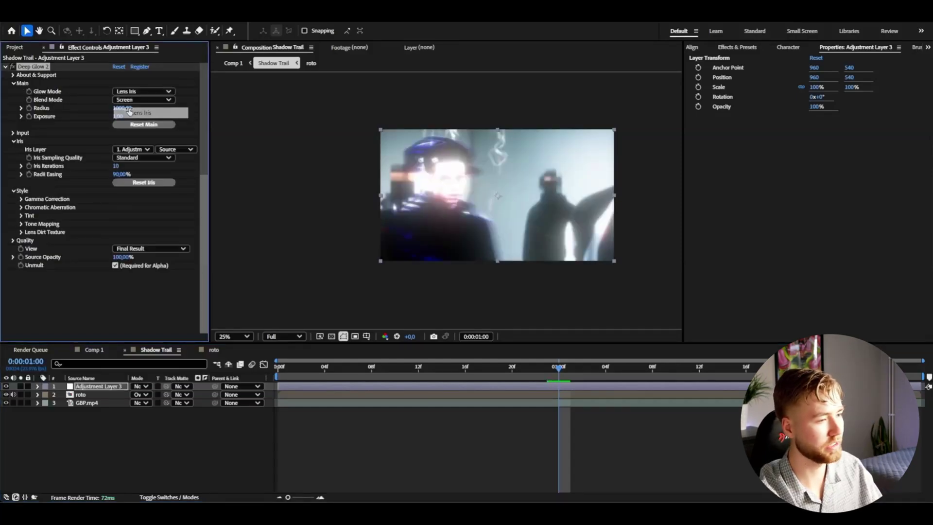
pyautogui.press('.')
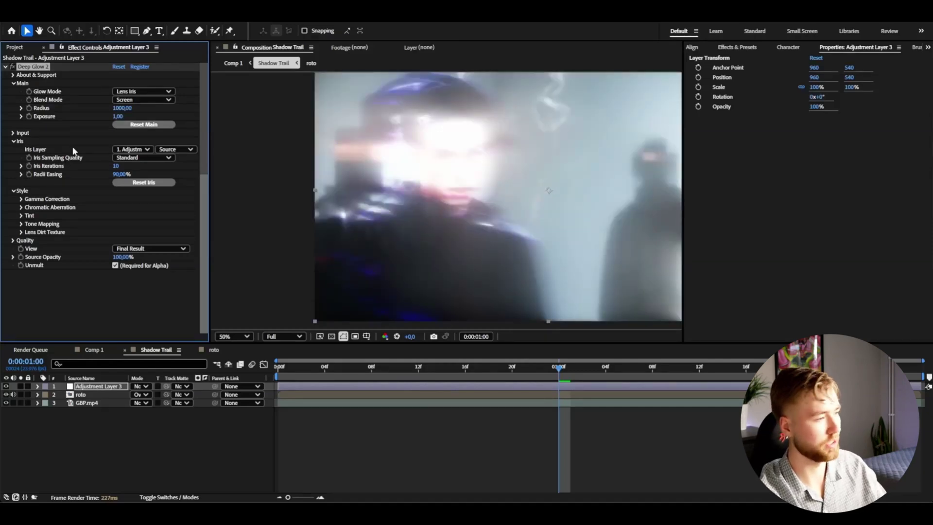
pyautogui.click(119, 117)
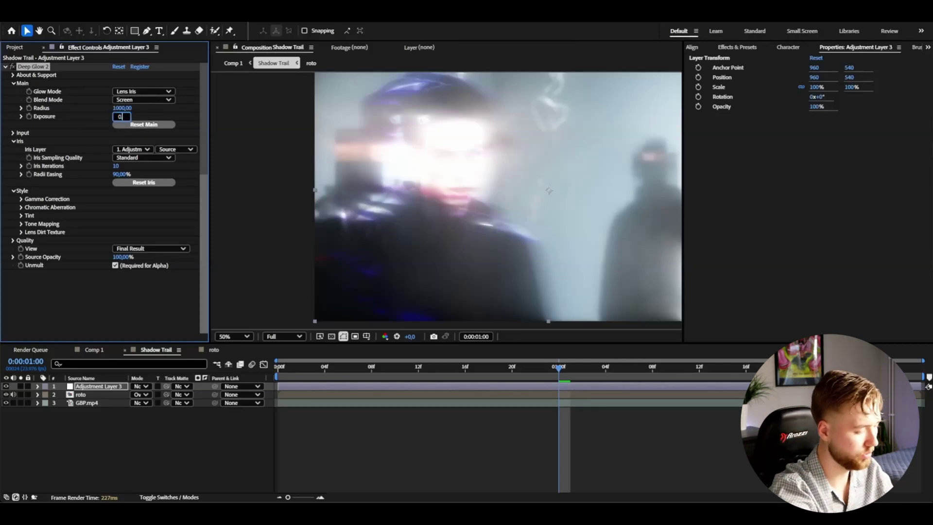